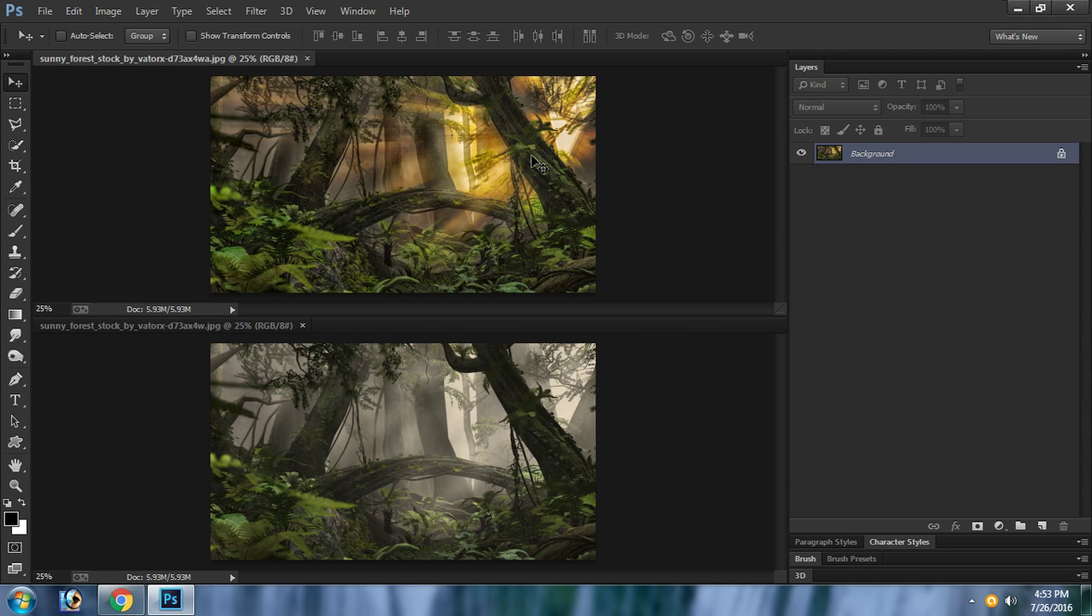
# - Compare the sunlit reference with the misty photo, zooming in and out, then close the reference
pyautogui.click(506, 422)
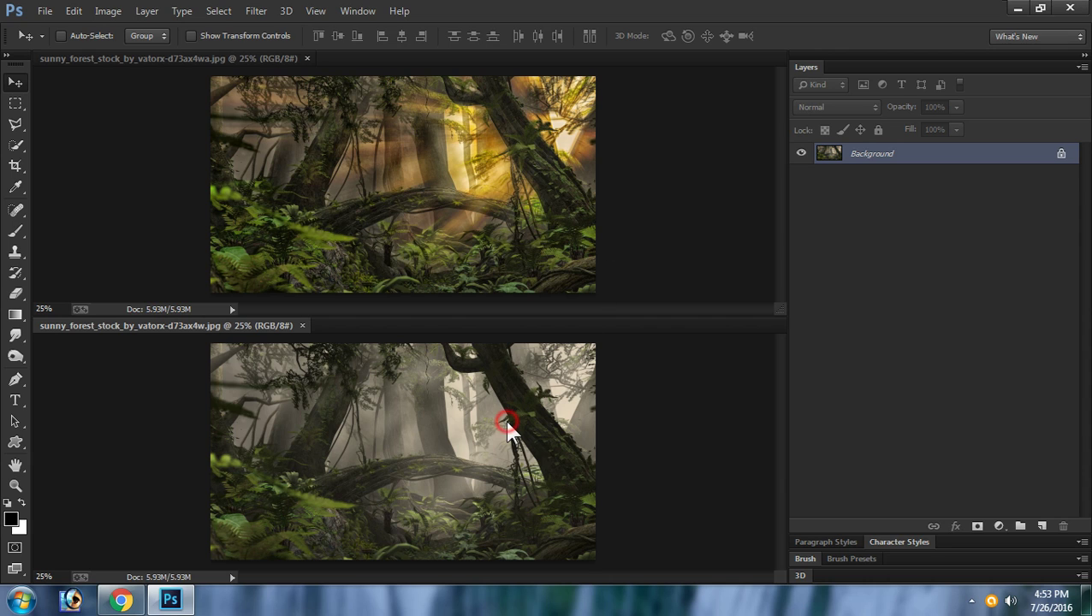
pyautogui.click(500, 173)
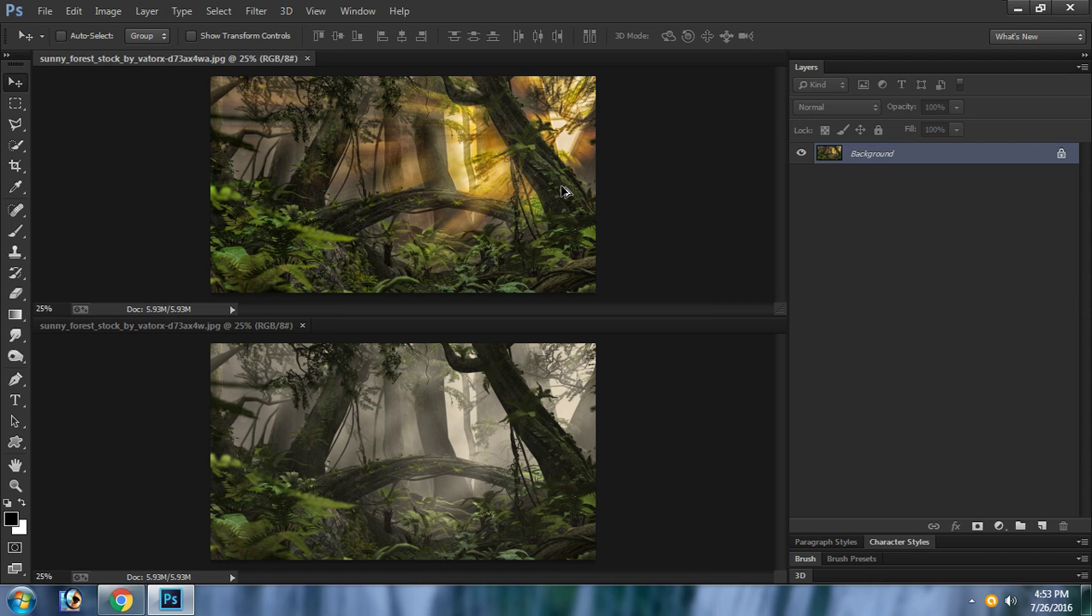
pyautogui.hotkey('ctrl', '+')
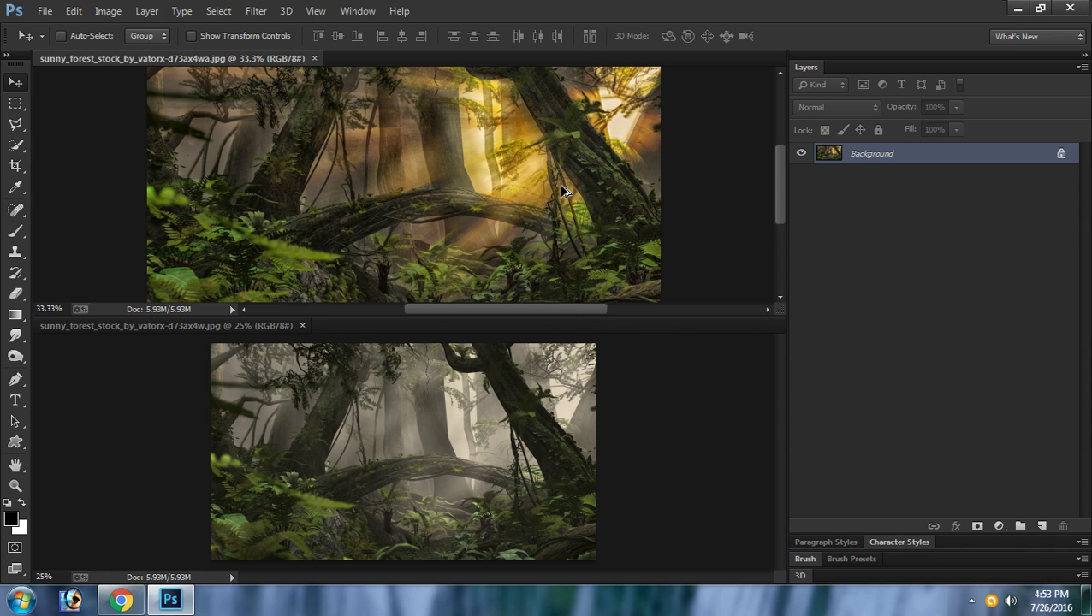
pyautogui.hotkey('ctrl', '-')
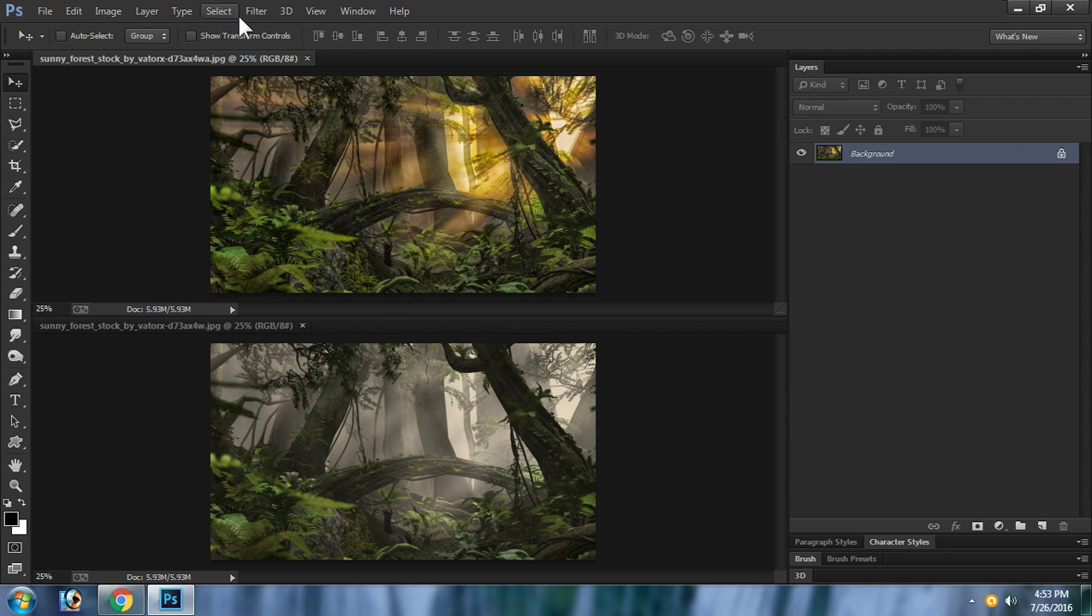
pyautogui.click(307, 58)
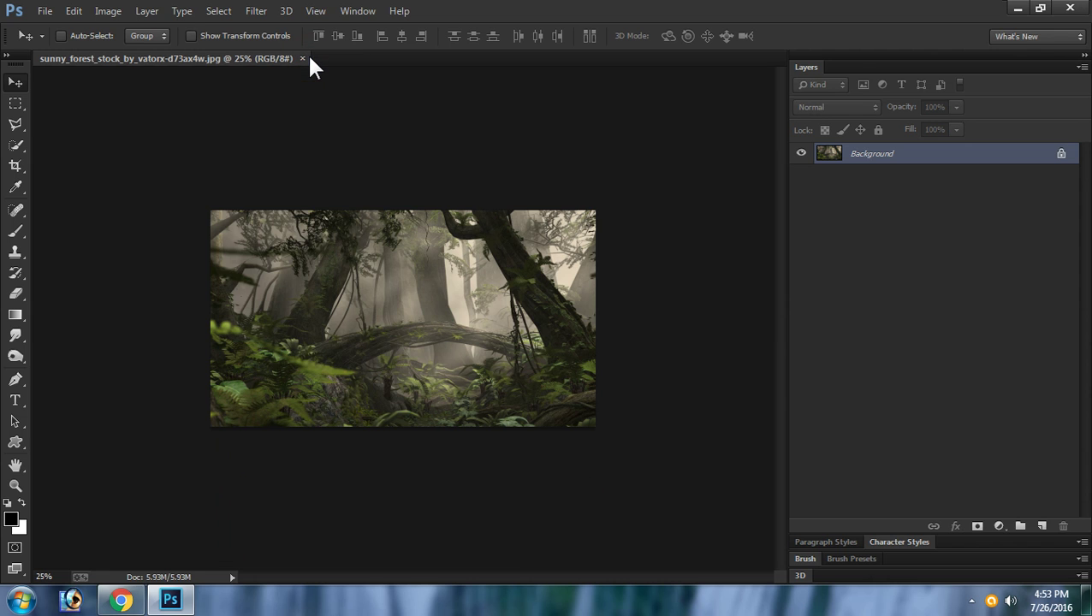
# - Fit the misty photo on screen and duplicate its Background layer as Background copy
pyautogui.hotkey('ctrl', '0')
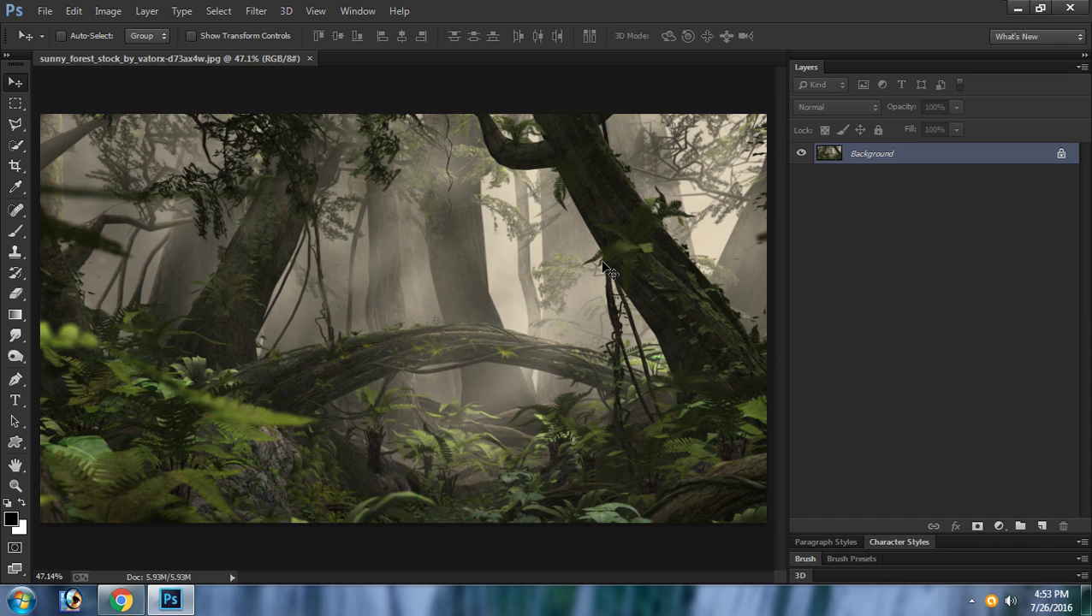
pyautogui.rightClick(979, 163)
pyautogui.click(998, 202)
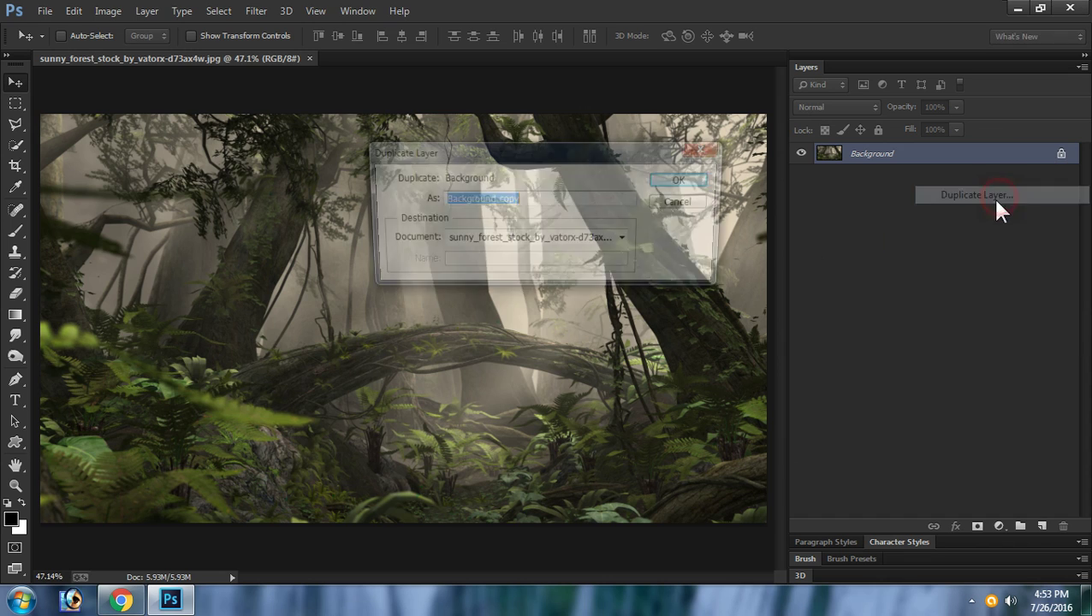
pyautogui.press('Return')
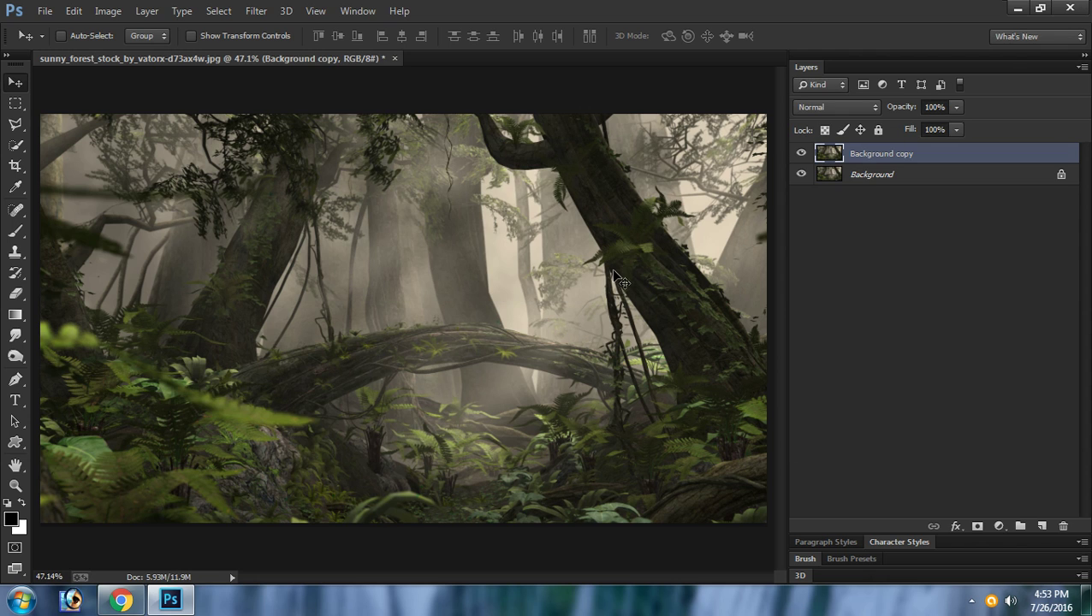
pyautogui.click(108, 10)
# - Darken Background copy with Levels input values 142, 0.63 and 198
pyautogui.moveTo(150, 53)
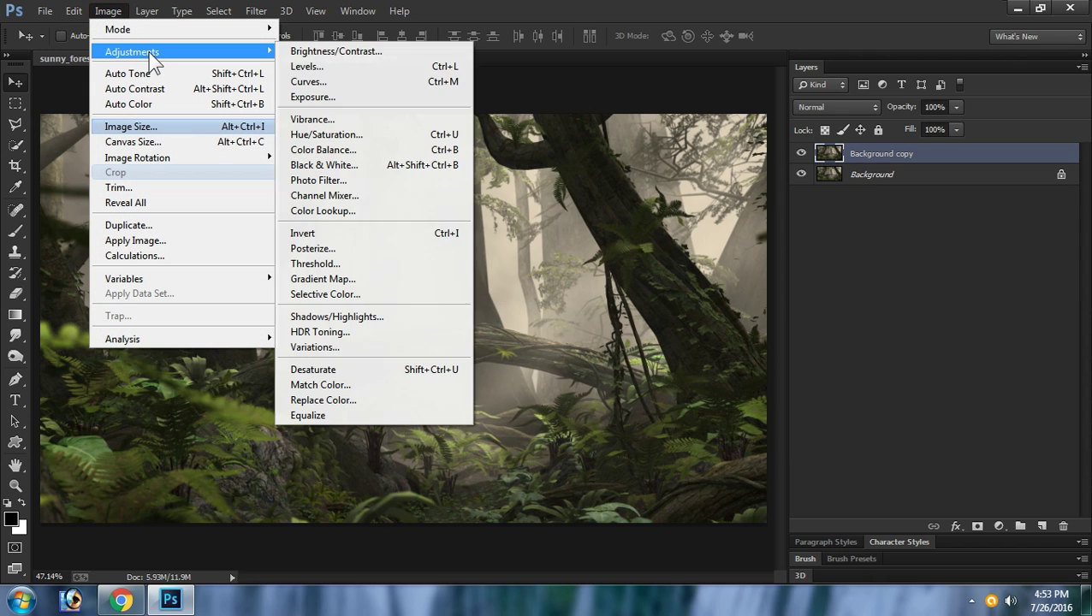
pyautogui.click(387, 76)
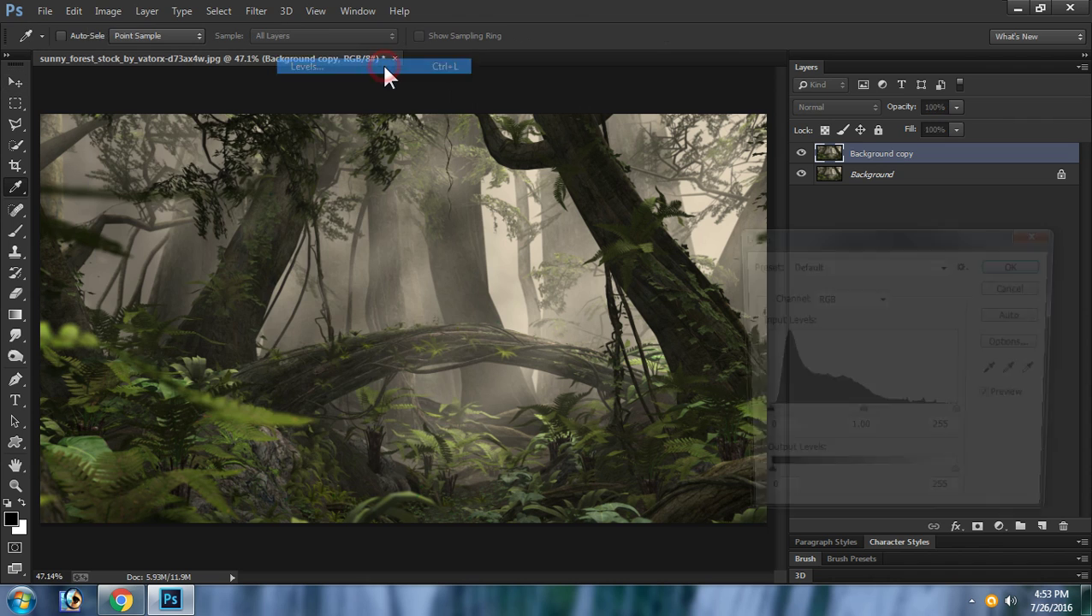
pyautogui.moveTo(824, 235); pyautogui.dragTo(689, 254)
pyautogui.moveTo(622, 436); pyautogui.dragTo(747, 446)
pyautogui.moveTo(825, 436); pyautogui.dragTo(762, 430)
pyautogui.click(758, 435)
pyautogui.moveTo(806, 255); pyautogui.dragTo(859, 233)
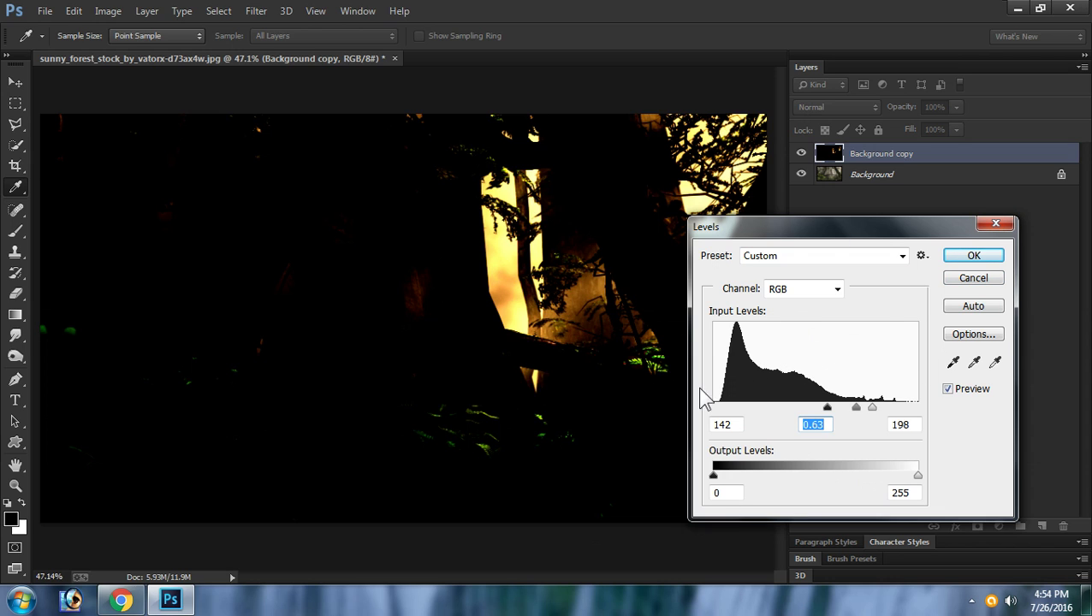
pyautogui.moveTo(899, 229); pyautogui.dragTo(817, 212)
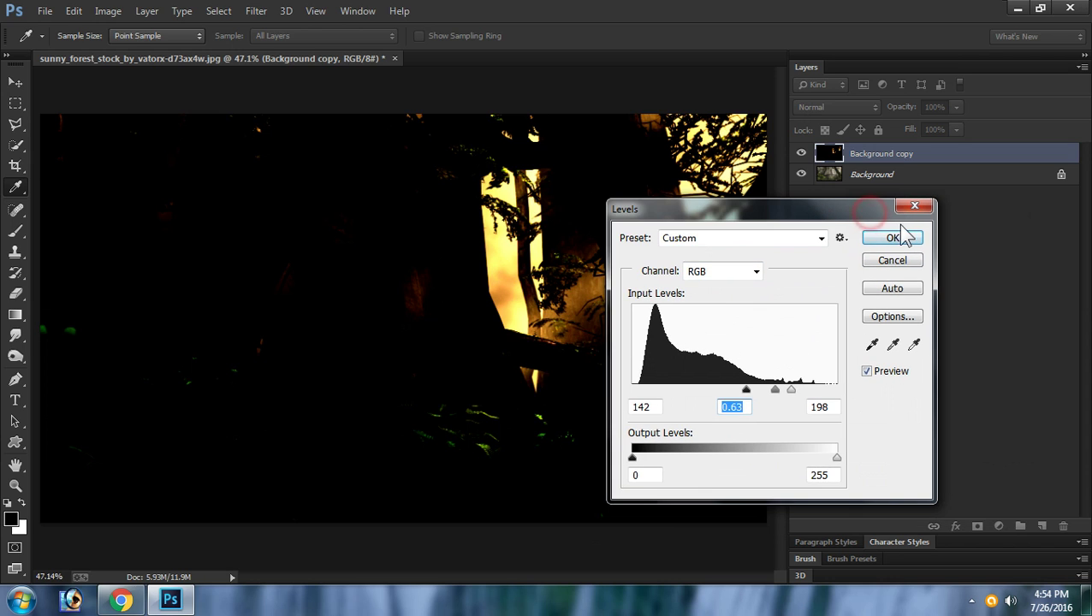
pyautogui.click(908, 240)
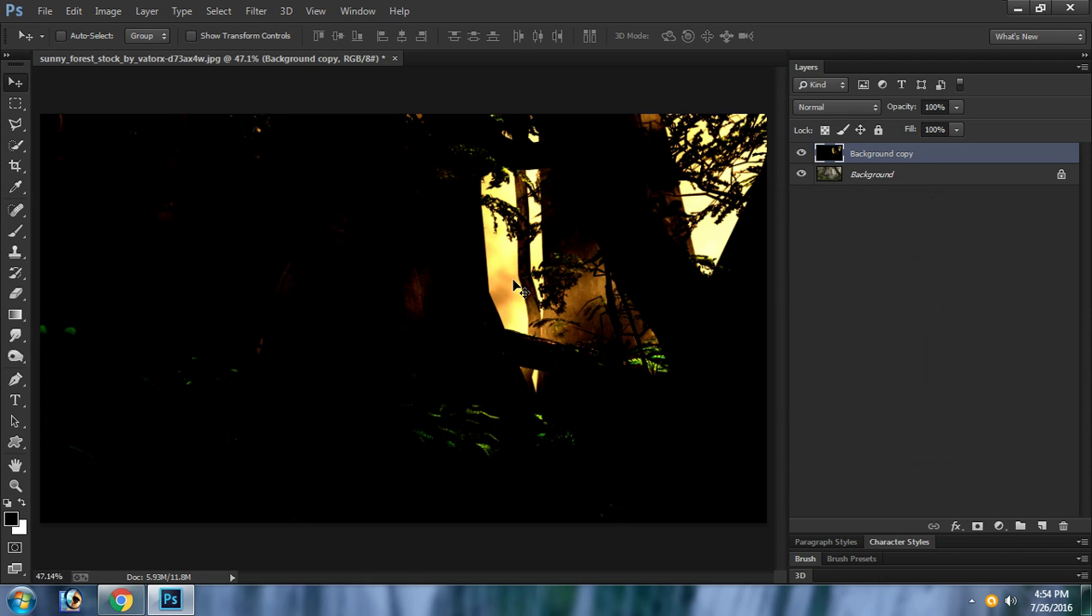
# - Apply a centred Zoom Radial Blur at Good quality with Amount 66 to Background copy
pyautogui.click(258, 13)
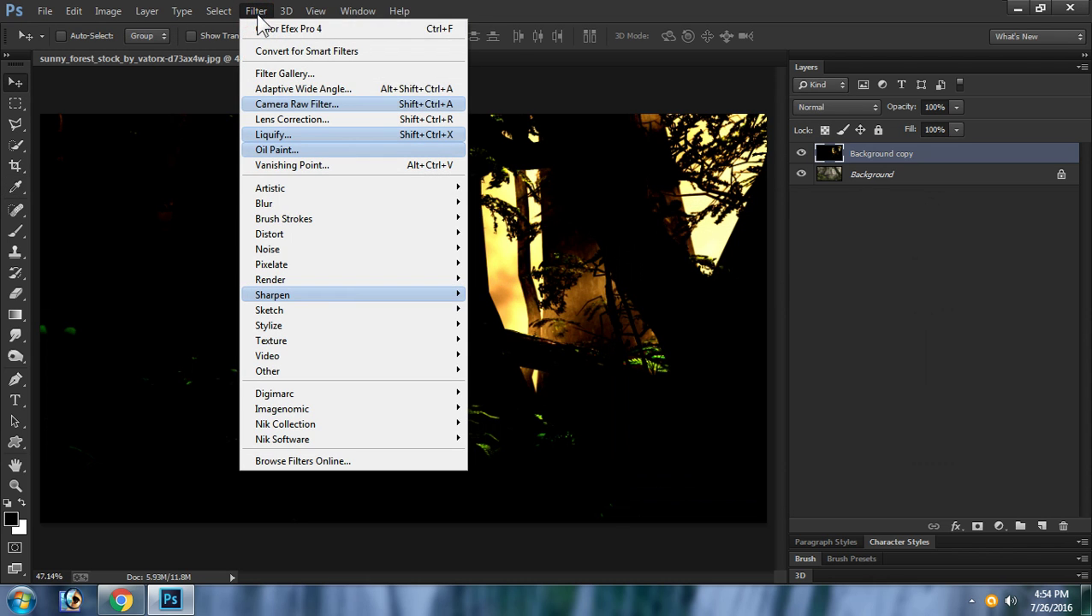
pyautogui.moveTo(333, 202)
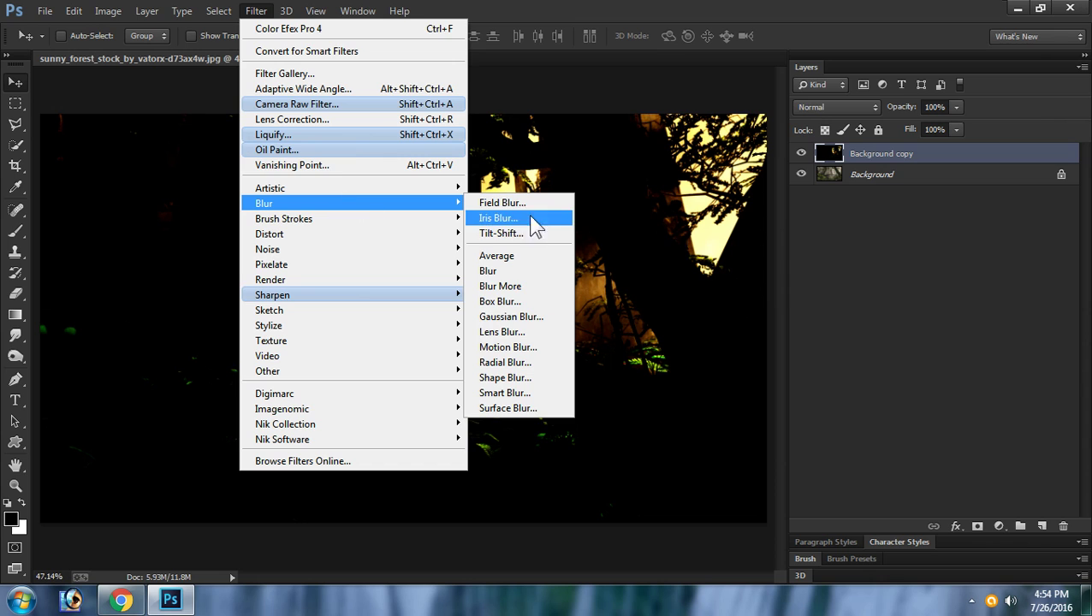
pyautogui.click(555, 374)
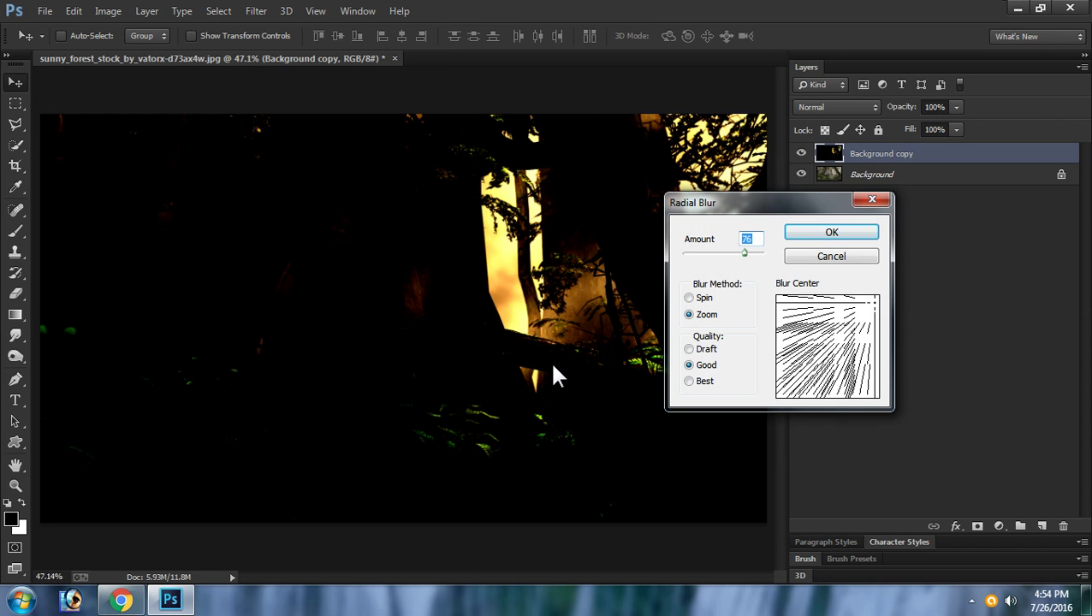
pyautogui.moveTo(689, 253); pyautogui.dragTo(717, 261)
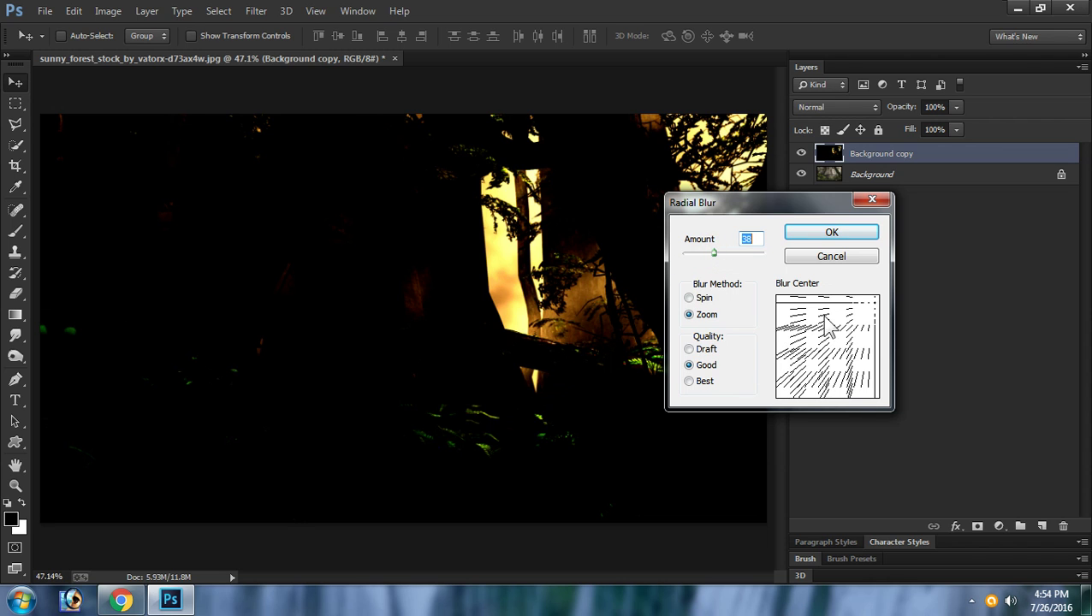
pyautogui.moveTo(772, 211); pyautogui.dragTo(790, 301)
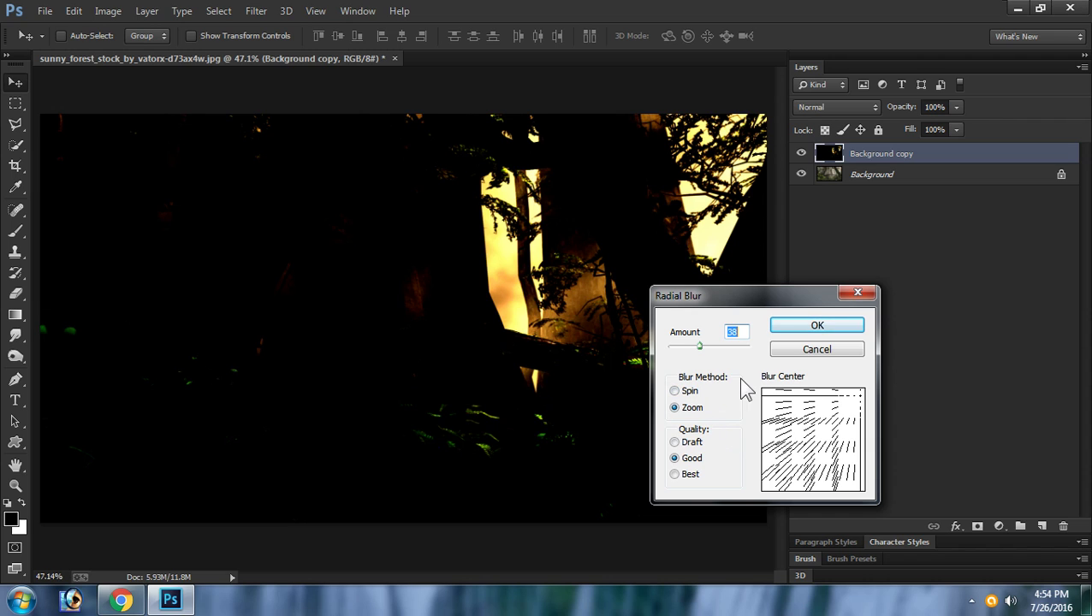
pyautogui.click(693, 410)
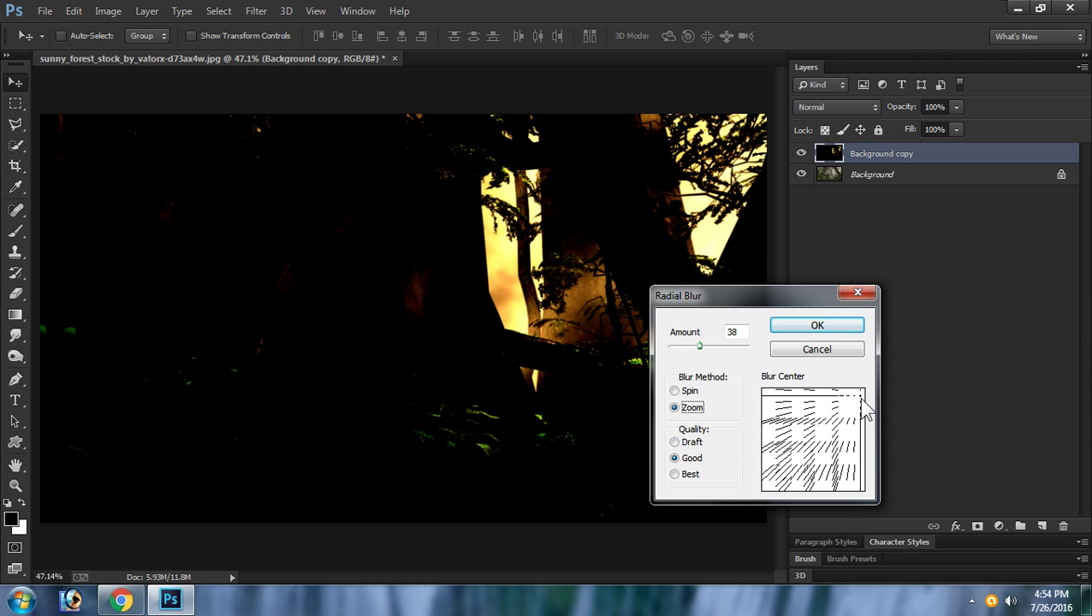
pyautogui.moveTo(866, 411)
pyautogui.mouseDown()
pyautogui.moveTo(811, 439)
pyautogui.moveTo(861, 396)
pyautogui.mouseUp()
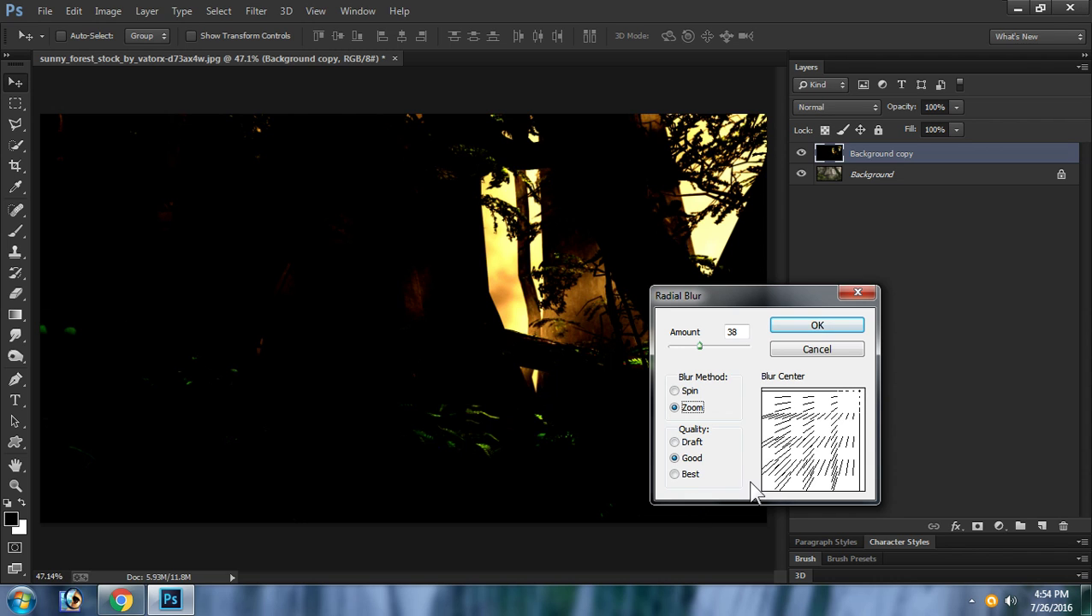
pyautogui.moveTo(788, 306); pyautogui.dragTo(822, 248)
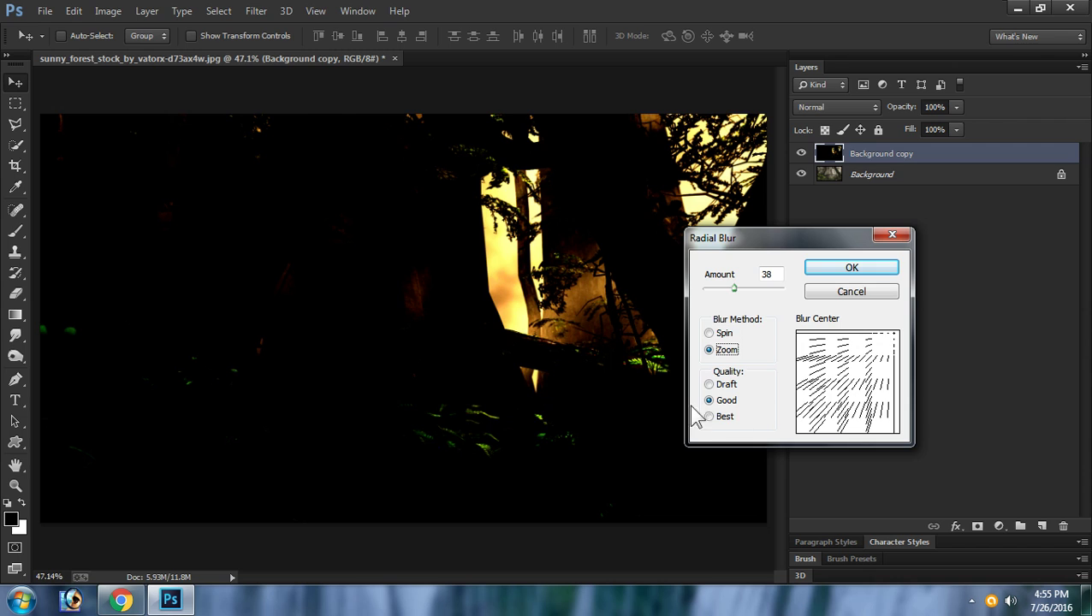
pyautogui.moveTo(897, 346)
pyautogui.mouseDown()
pyautogui.moveTo(849, 375)
pyautogui.moveTo(905, 347)
pyautogui.mouseUp()
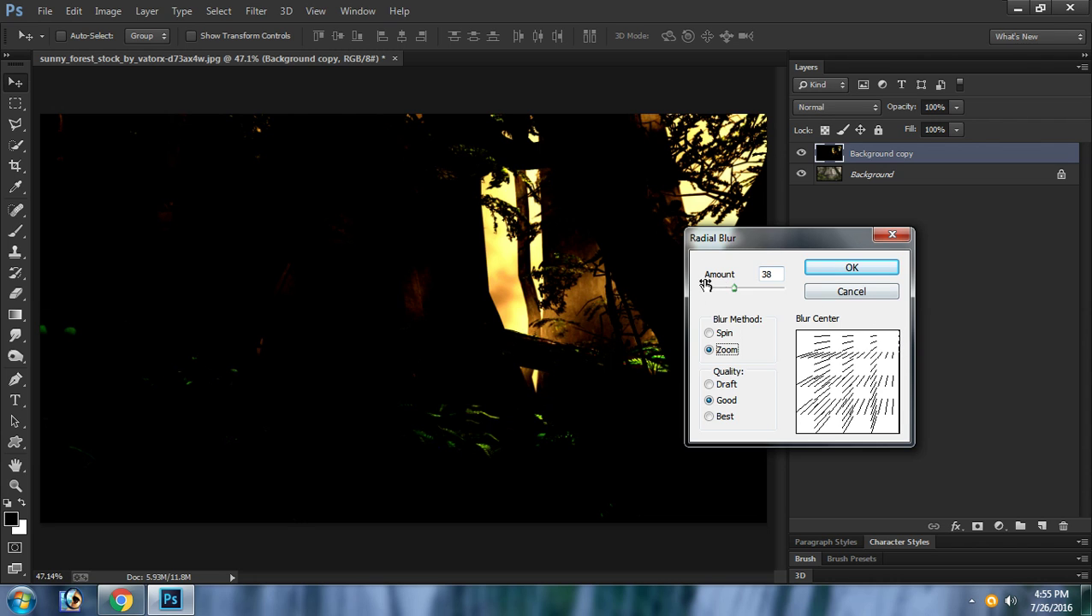
pyautogui.moveTo(762, 239); pyautogui.dragTo(753, 292)
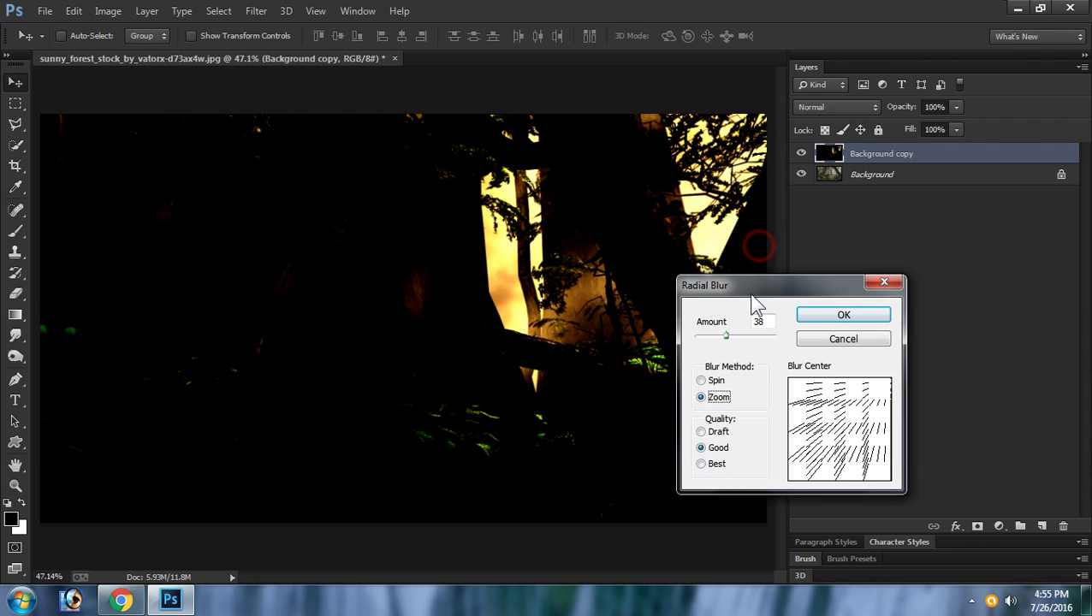
pyautogui.click(746, 340)
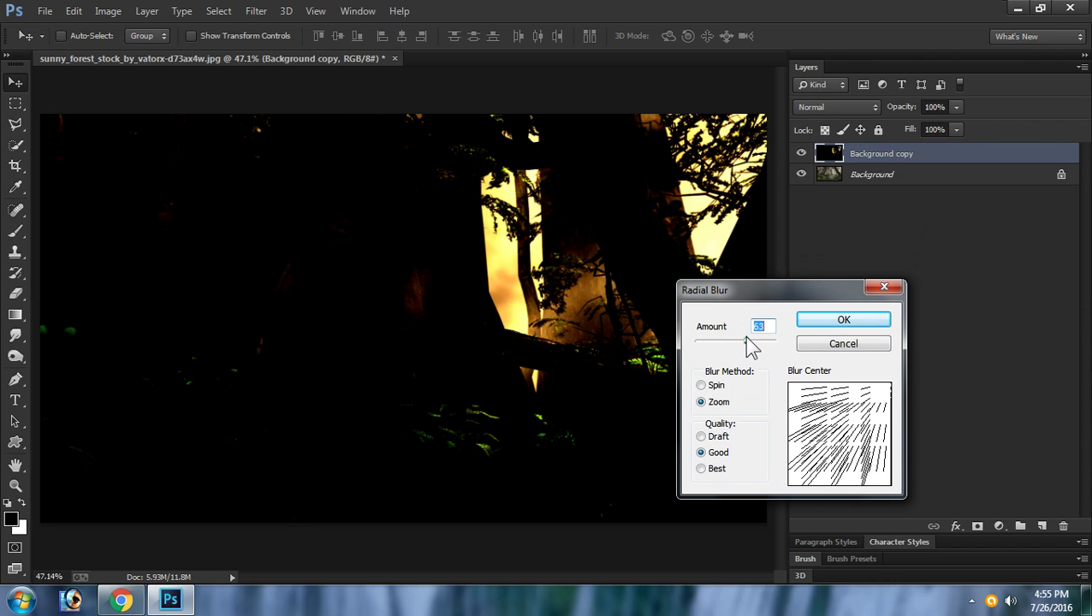
pyautogui.moveTo(746, 341); pyautogui.dragTo(750, 343)
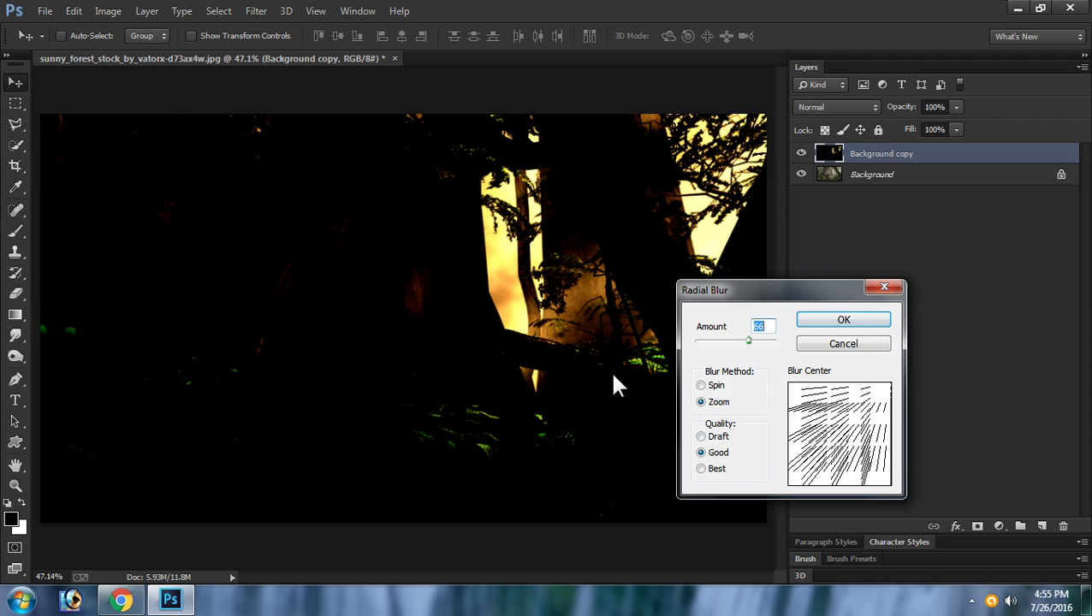
pyautogui.click(885, 319)
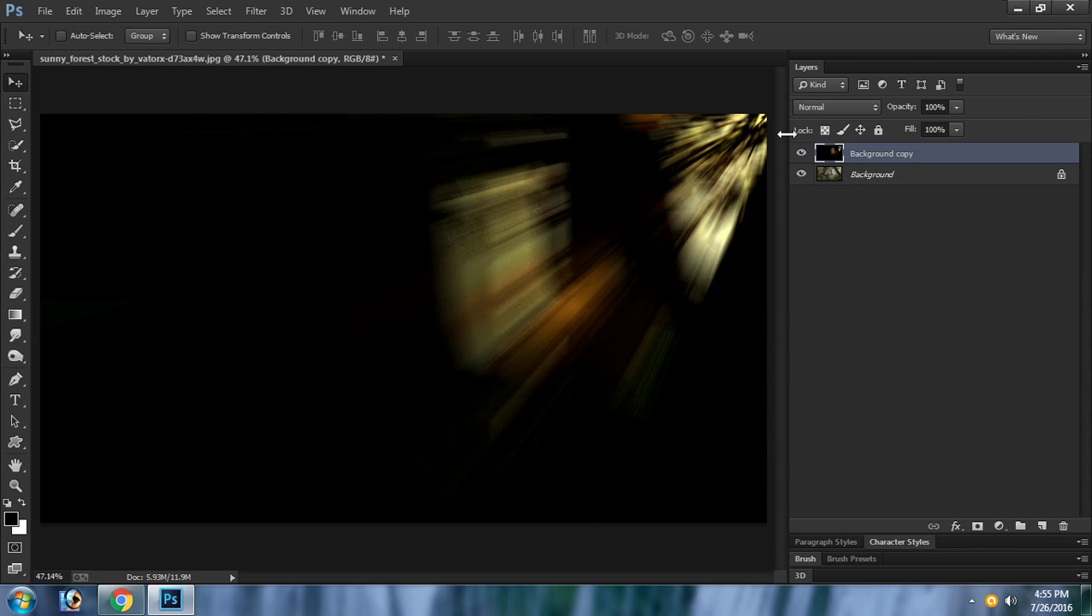
# - Set Background copy to Overlay blend mode at about 78–80% opacity
pyautogui.click(864, 109)
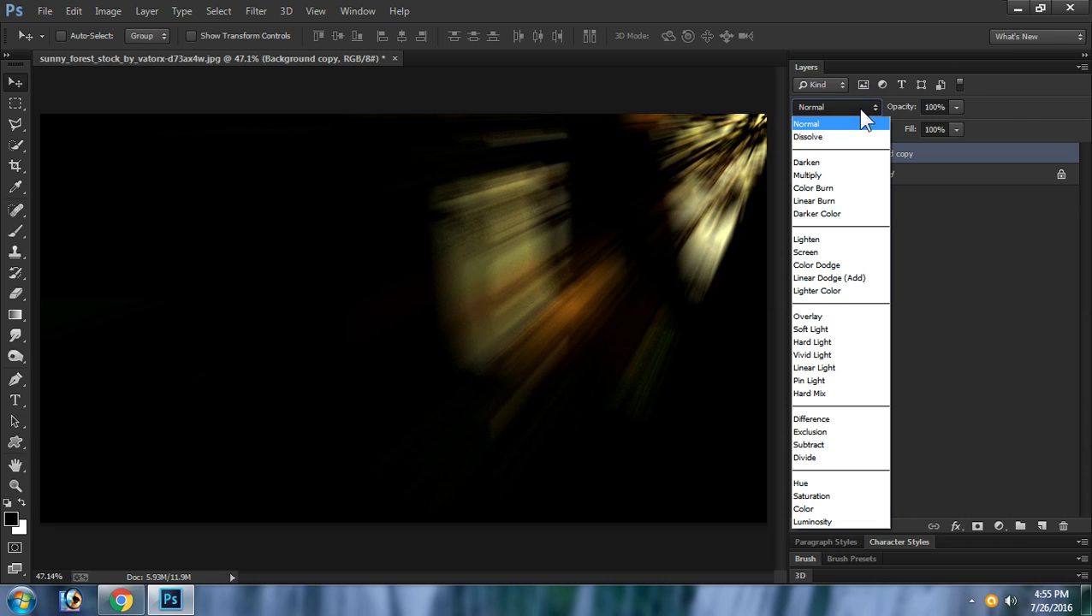
pyautogui.click(819, 317)
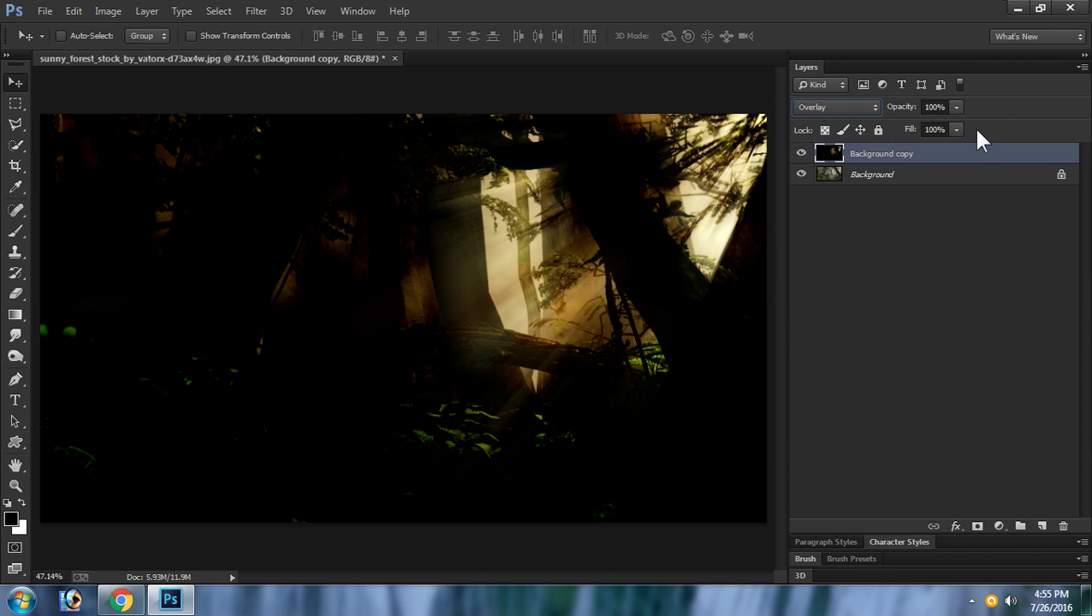
pyautogui.click(957, 108)
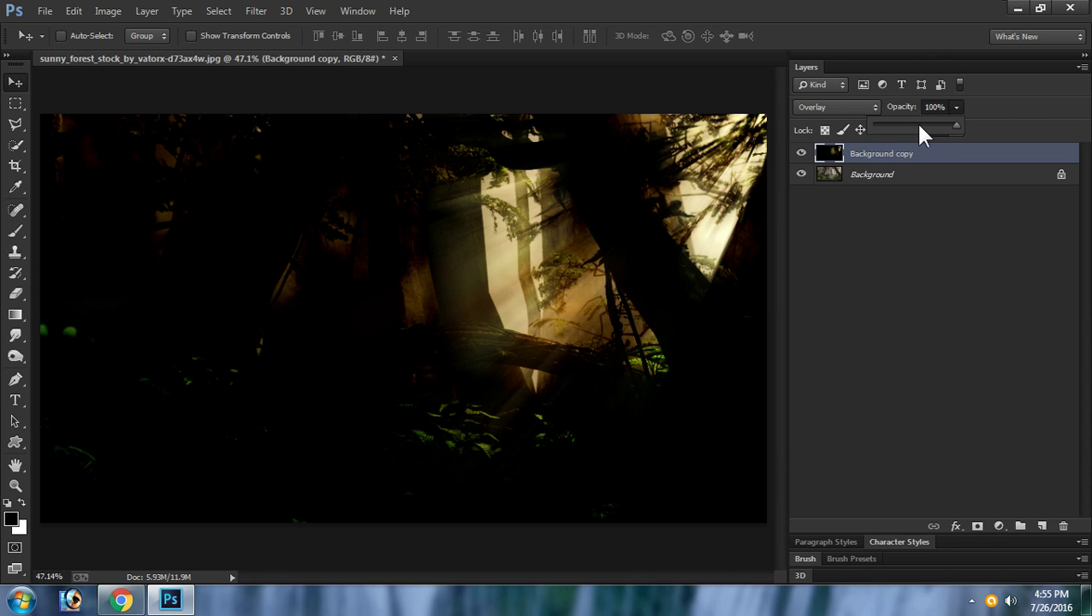
pyautogui.click(920, 125)
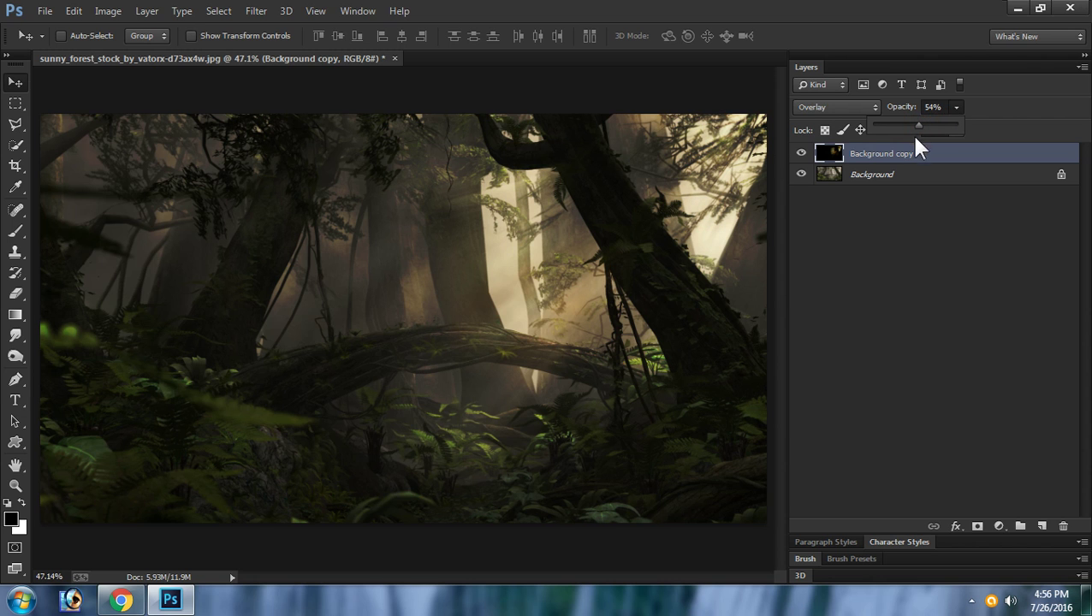
pyautogui.click(934, 126)
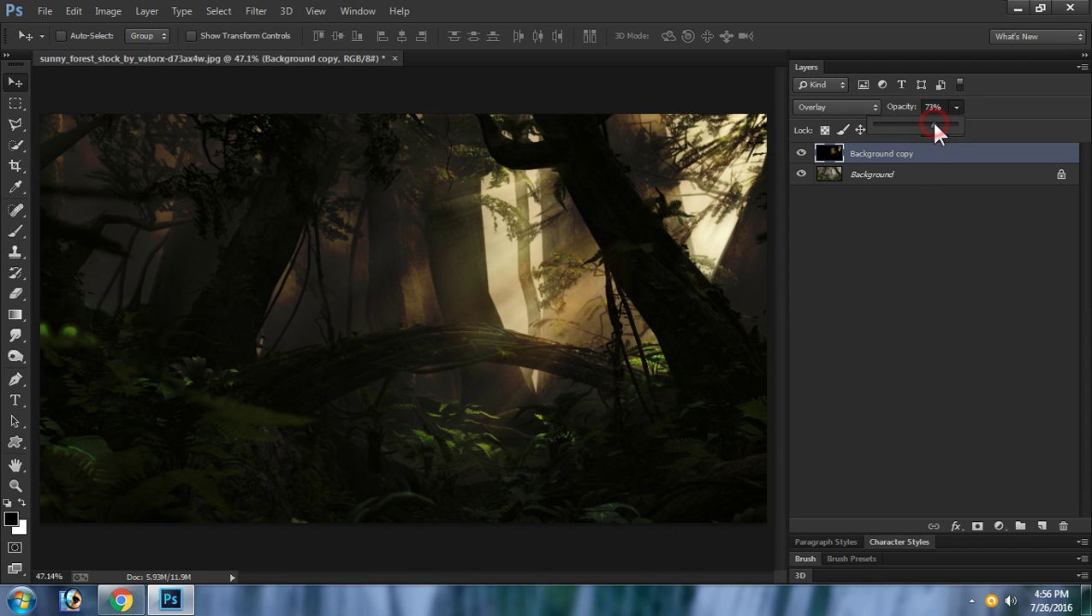
pyautogui.moveTo(935, 125); pyautogui.dragTo(942, 126)
pyautogui.click(880, 275)
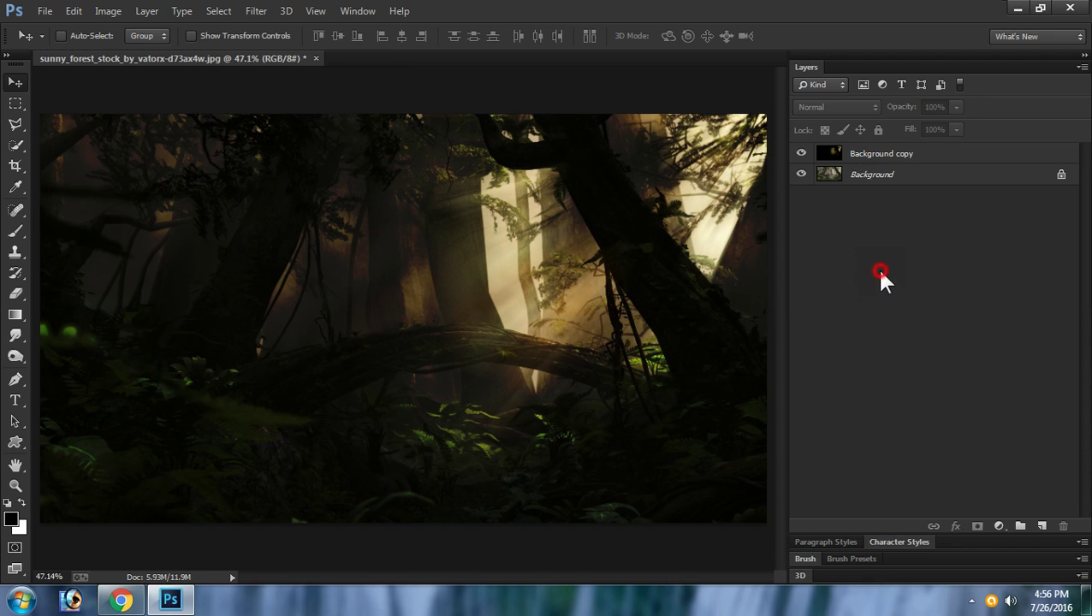
# - Select Background and Background copy and merge them with Ctrl+E into one layer
pyautogui.click(888, 177)
pyautogui.keyDown('shift'); pyautogui.click(887, 157); pyautogui.keyUp('shift')
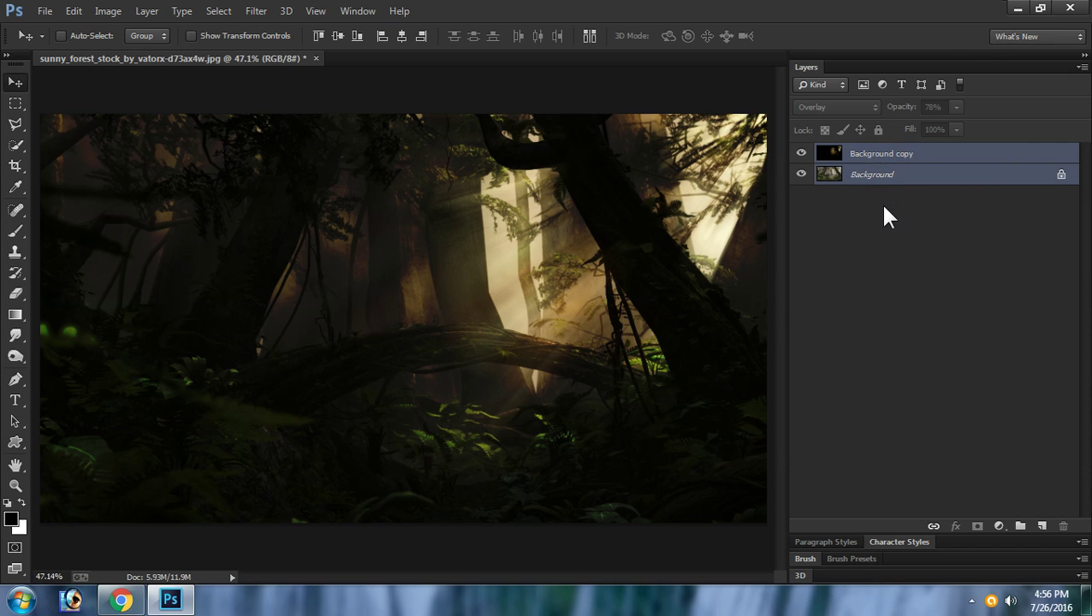
pyautogui.hotkey('ctrl', 'e')
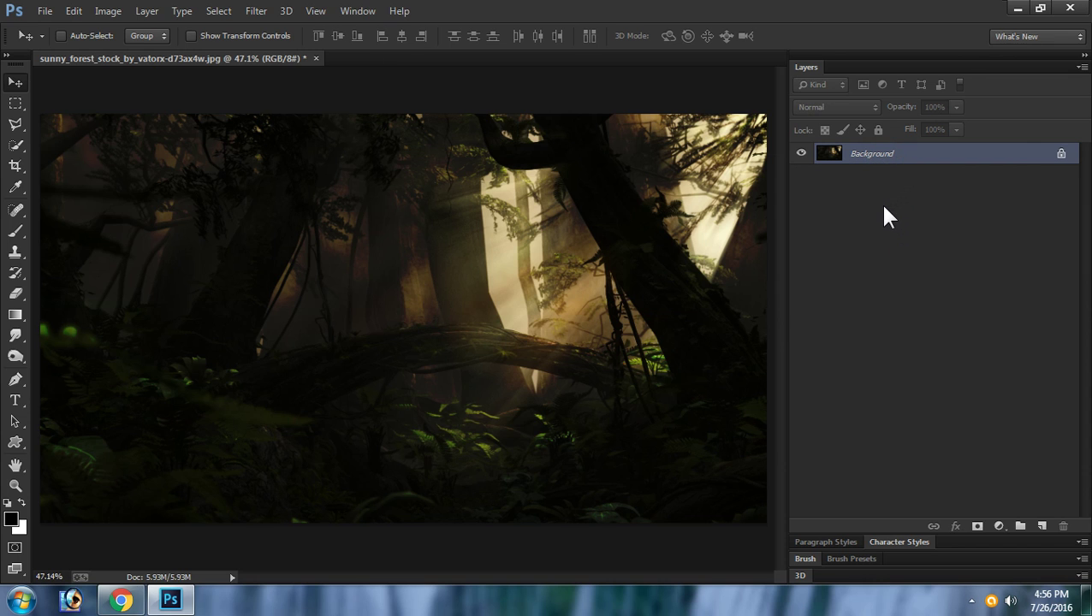
pyautogui.click(255, 11)
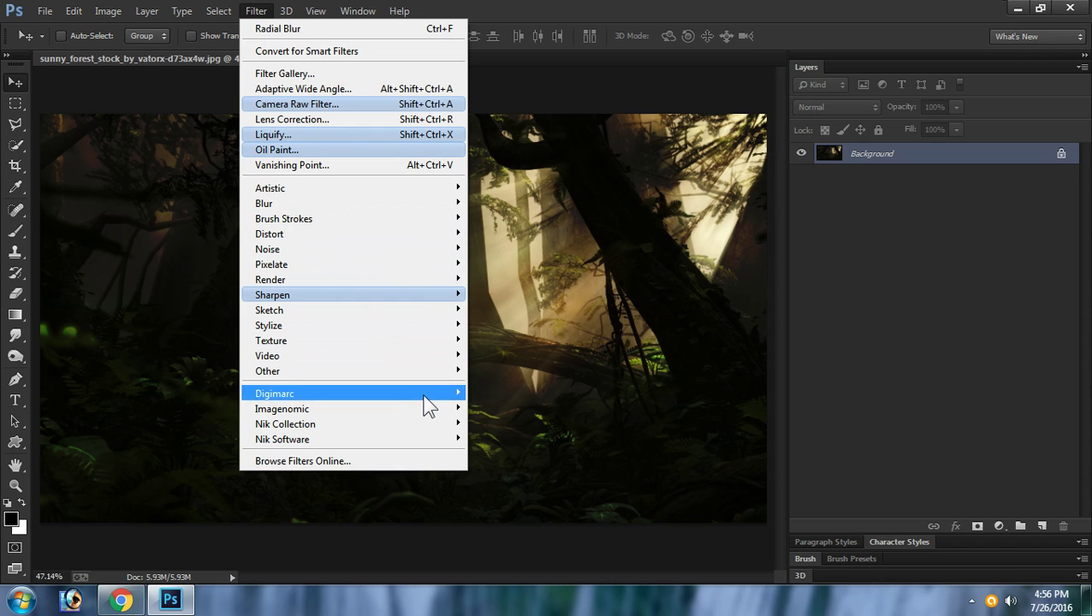
pyautogui.moveTo(428, 425)
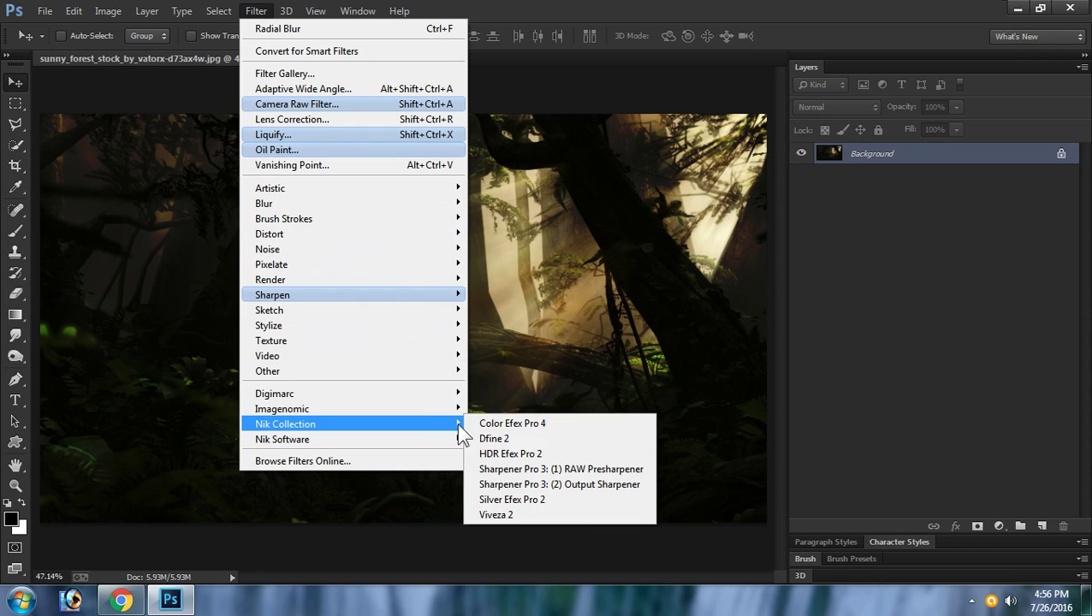
# - Run Color Efex Pro 4 Detail Extractor with detail 66%, contrast 19%, saturation 66%
pyautogui.click(606, 427)
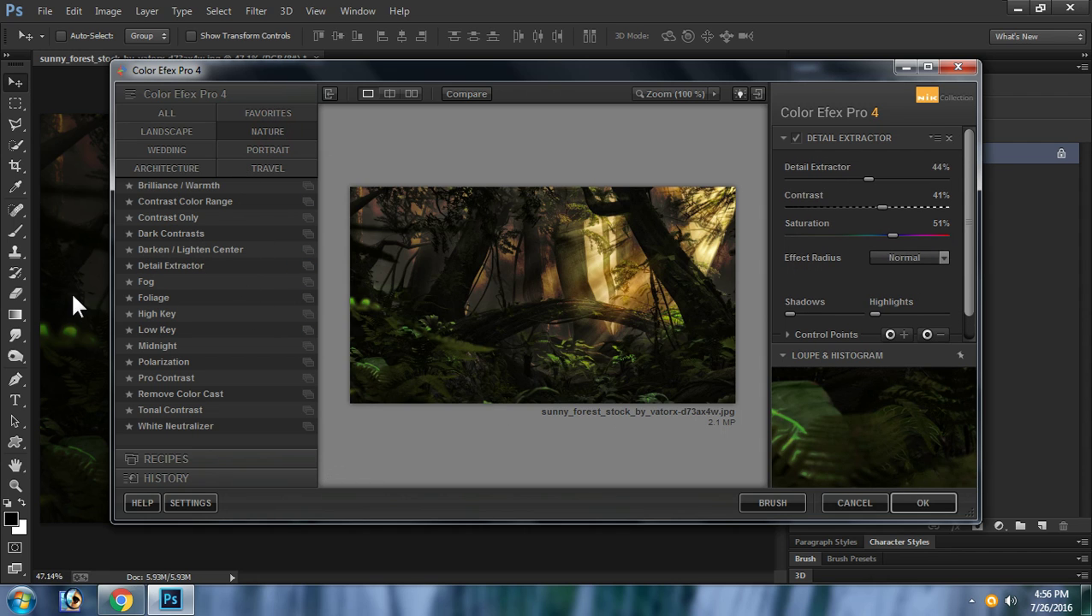
pyautogui.click(176, 283)
pyautogui.click(187, 266)
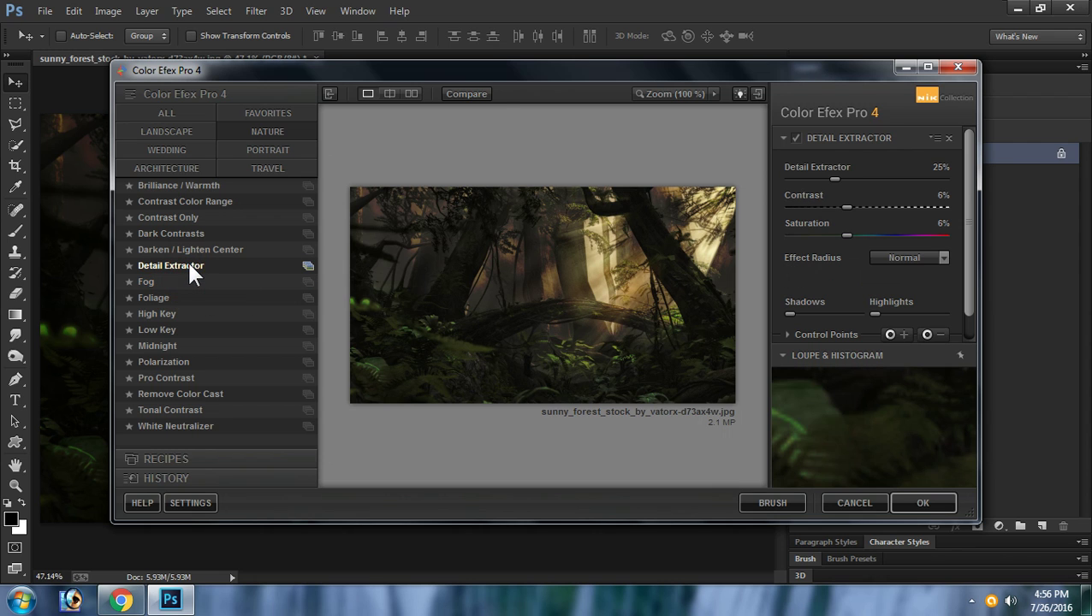
pyautogui.click(887, 179)
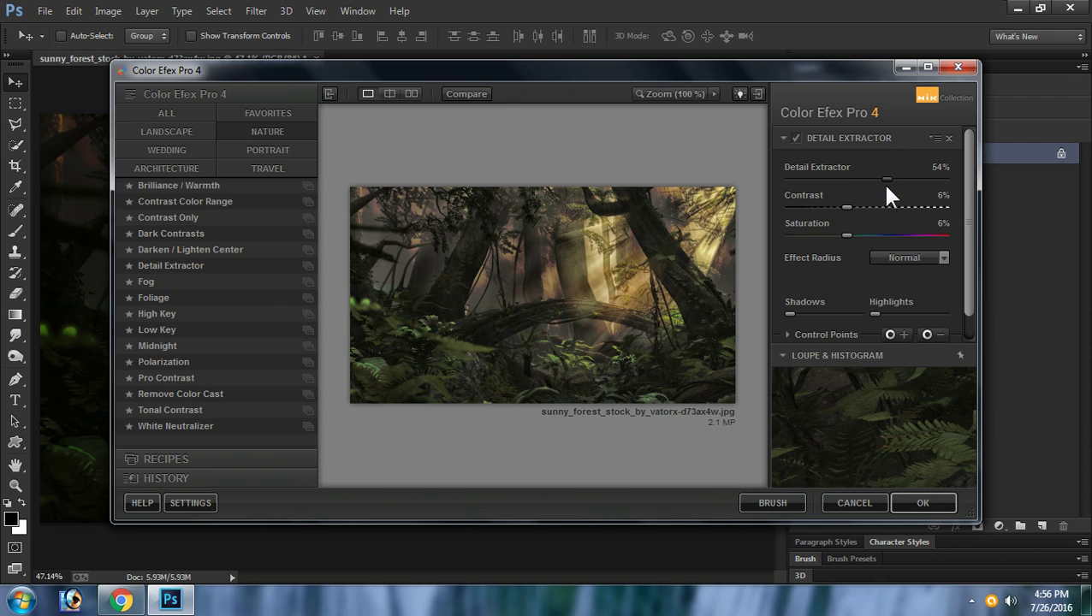
pyautogui.click(884, 207)
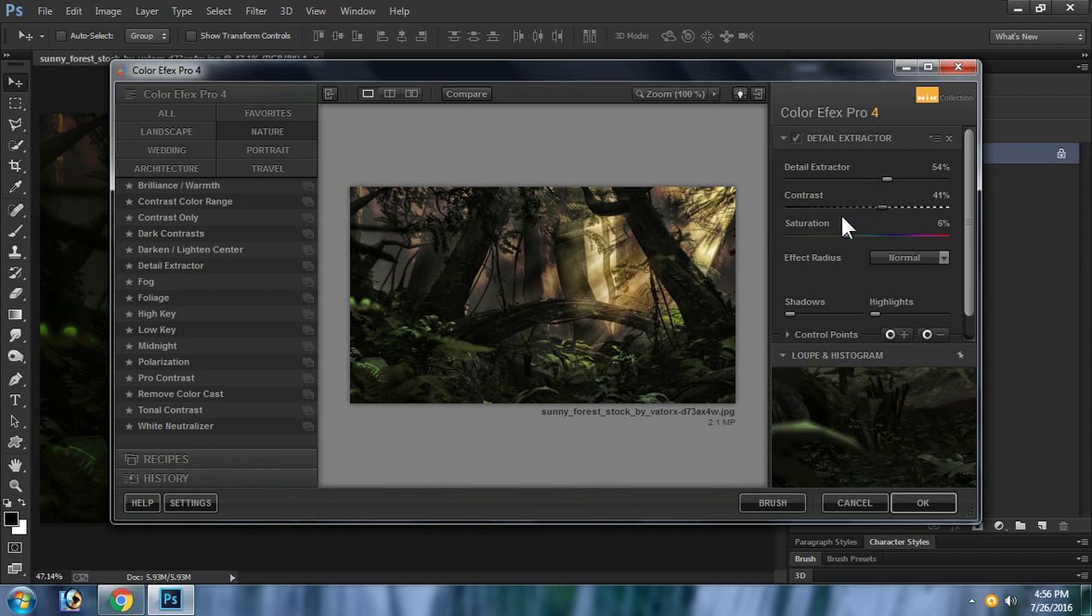
pyautogui.click(892, 207)
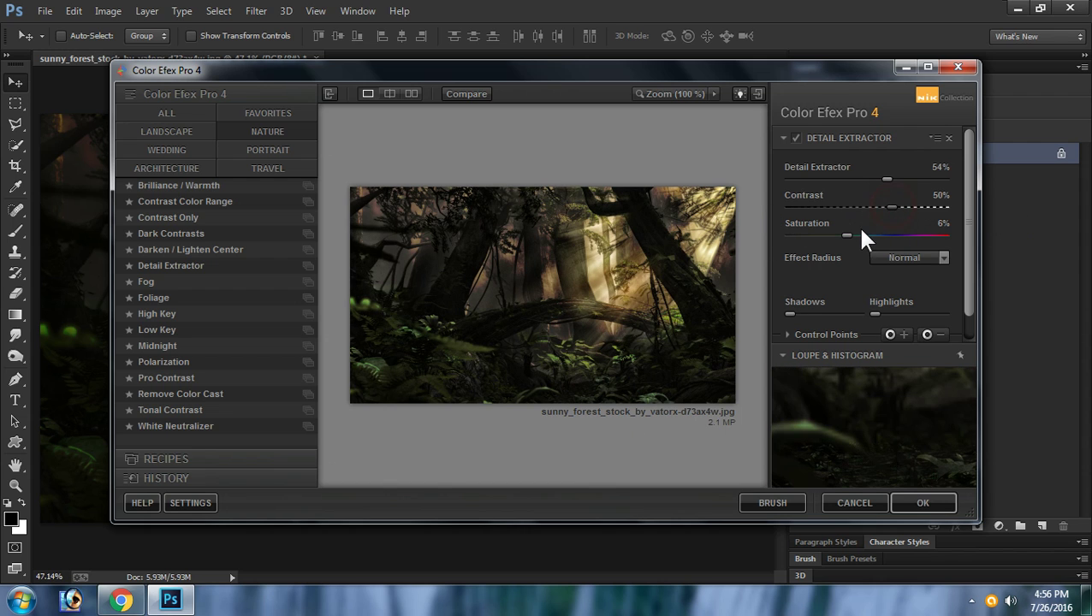
pyautogui.click(885, 235)
pyautogui.moveTo(886, 237); pyautogui.dragTo(909, 237)
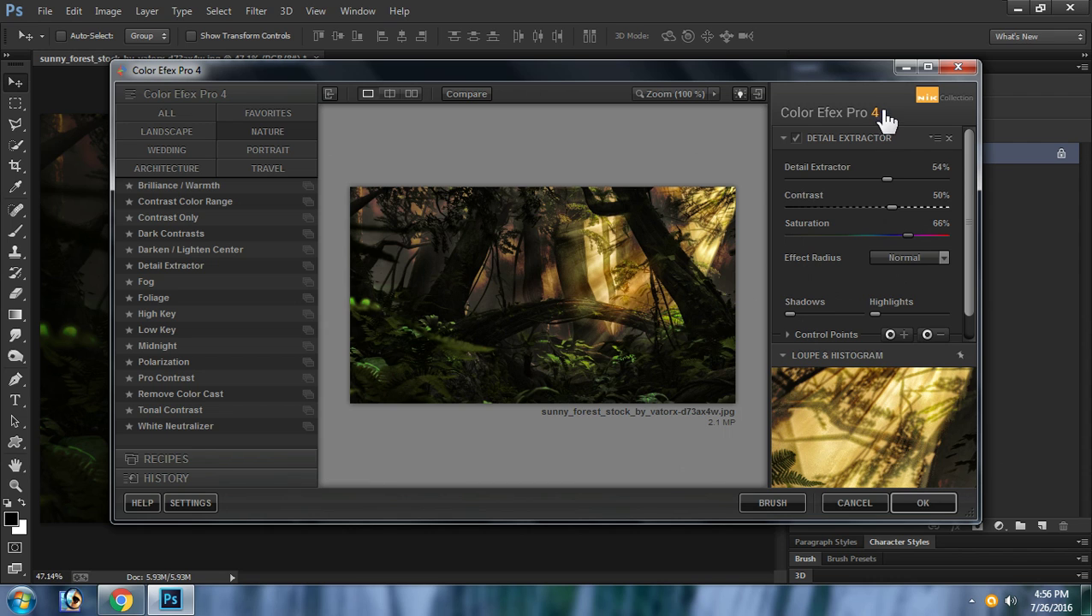
pyautogui.moveTo(886, 178); pyautogui.dragTo(931, 179)
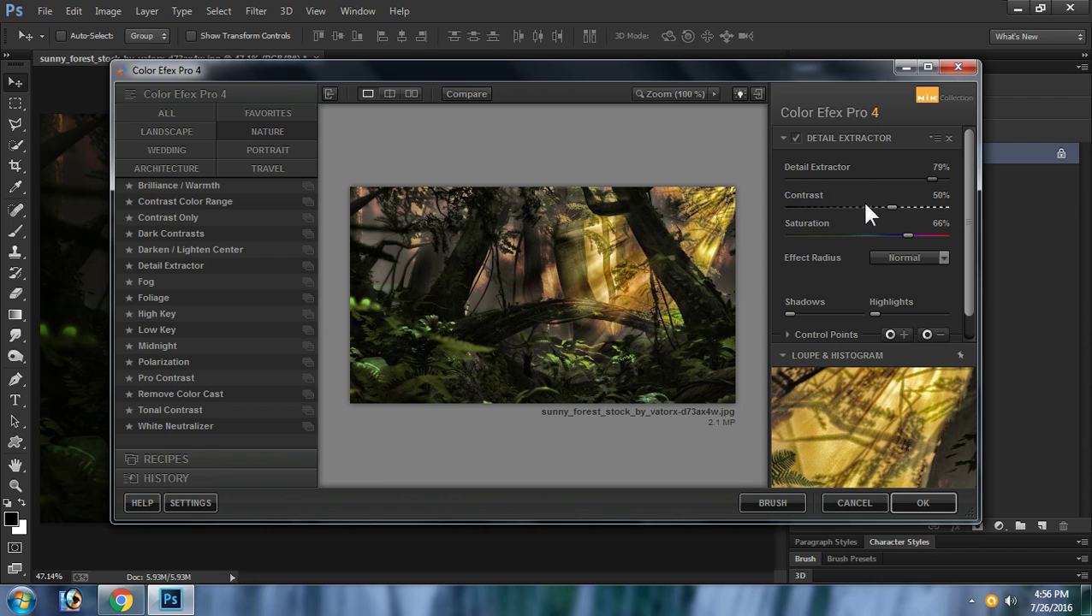
pyautogui.click(860, 208)
pyautogui.click(907, 178)
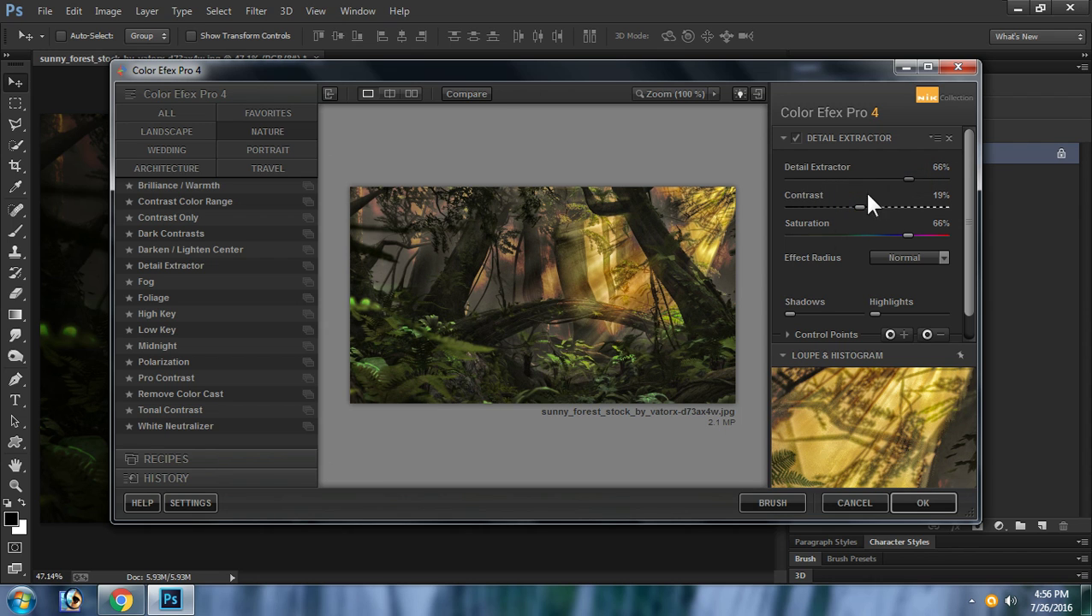
pyautogui.click(941, 502)
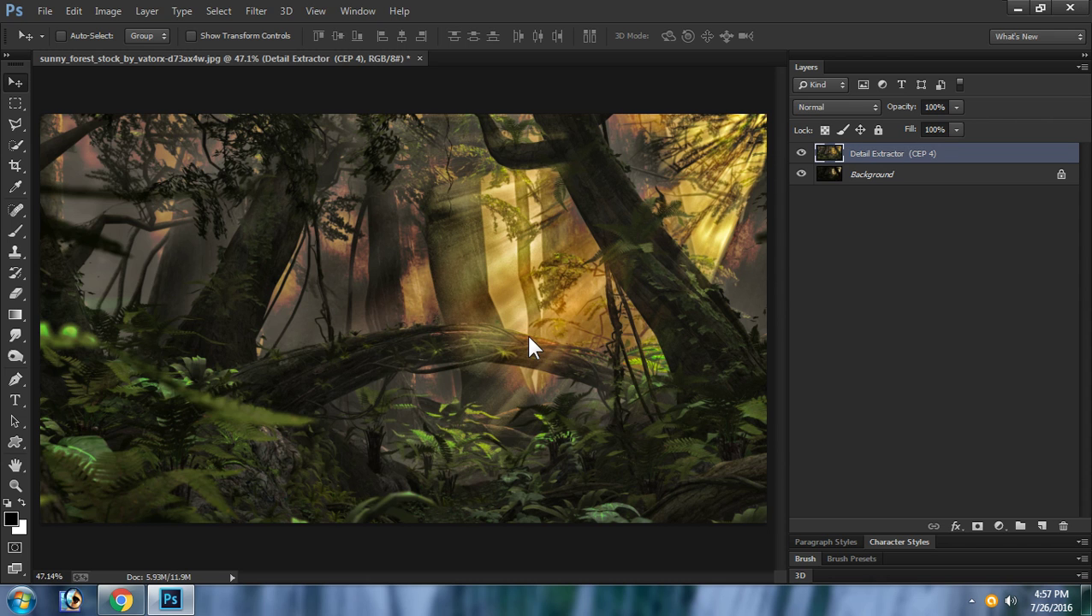
# - Zoom to 33.3%, float the edited photo, and open sunny_forest_stock_by_vatorx-d73ax4wa.jpg
pyautogui.keyDown('alt'); pyautogui.click(487, 321); pyautogui.keyUp('alt')
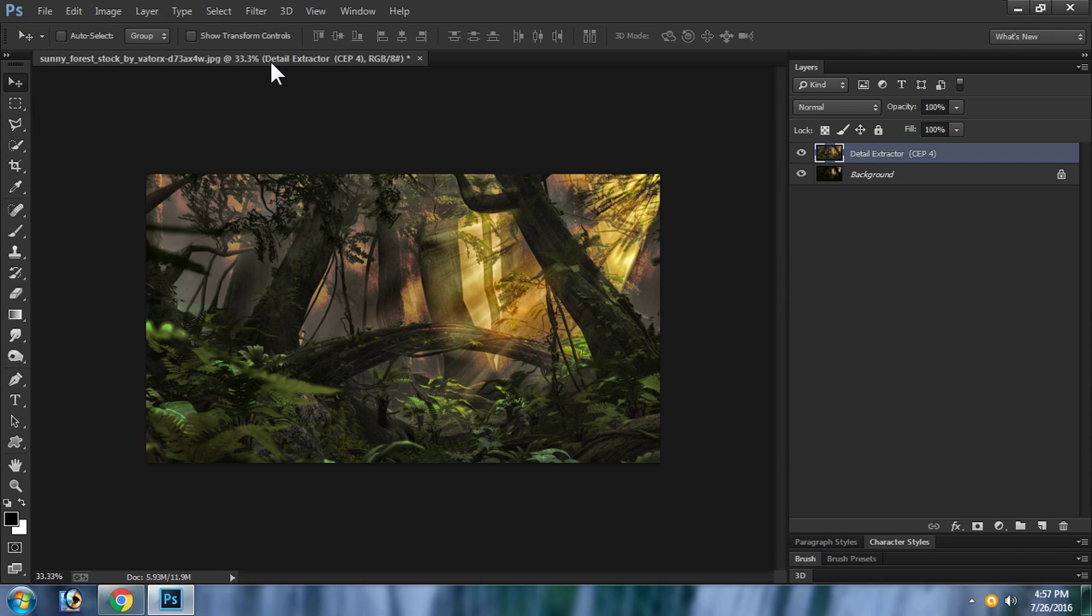
pyautogui.moveTo(269, 59); pyautogui.dragTo(272, 92)
pyautogui.hotkey('ctrl', 'o')
pyautogui.doubleClick(360, 146)
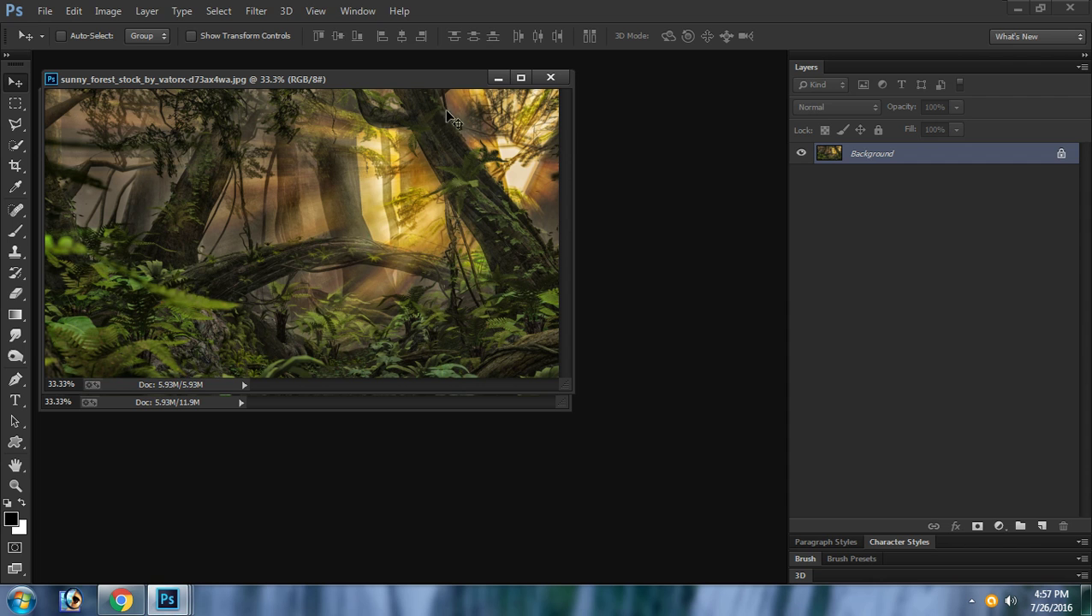